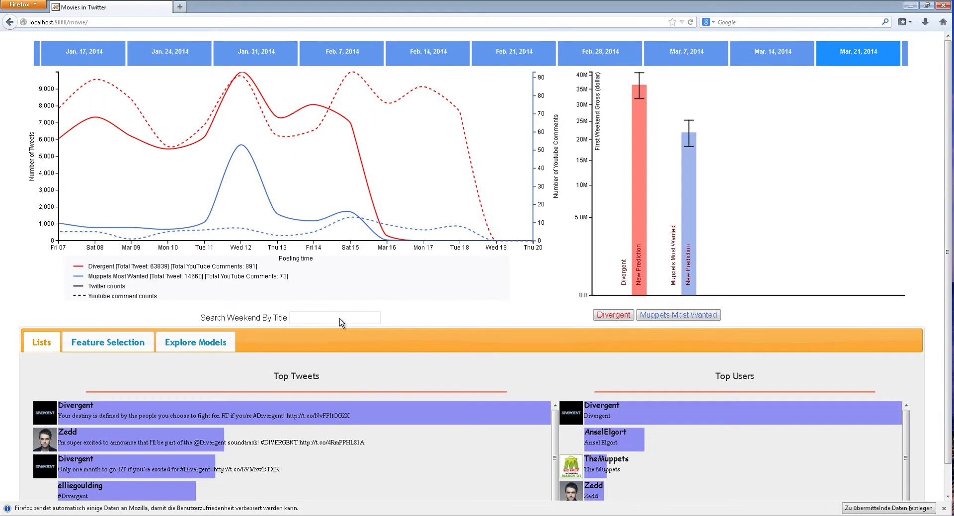
Step: Search weekends by title for 'Frozen' and highlight the Frozen (2013) suggestion
{"action": "left_click", "coordinate": [343, 318]}
{"action": "type", "text": "Frozen"}
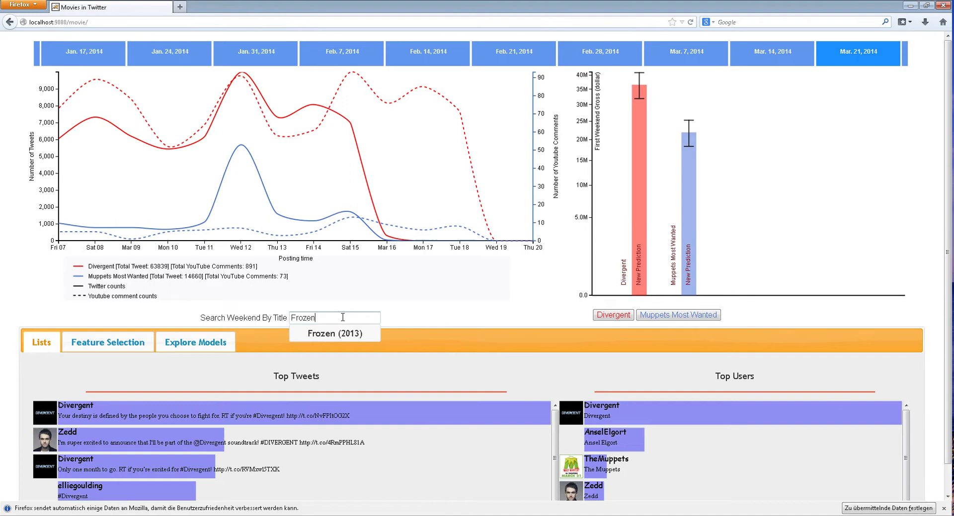
{"action": "key", "text": "Down"}
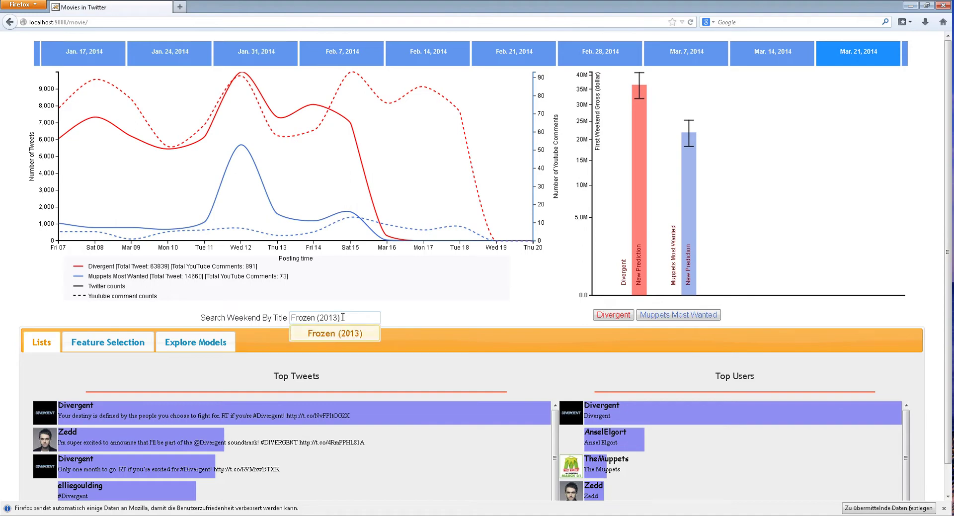
Step: Load Frozen (2013)'s release weekend, then single out and restore its line via the chart legend
{"action": "key", "text": "Return"}
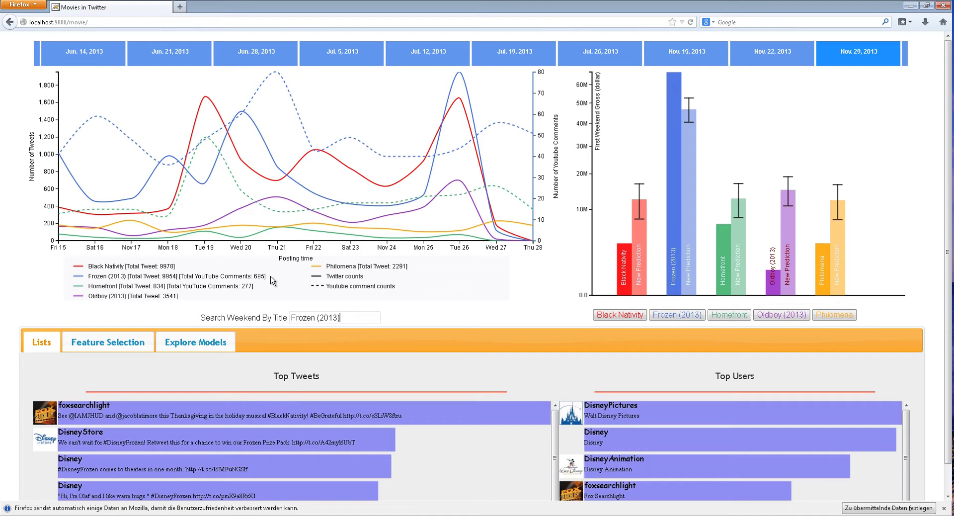
{"action": "left_click", "coordinate": [119, 278]}
{"action": "left_click", "coordinate": [117, 278]}
Step: Open the Frozen (2013) detail page, view its sentiment word cloud, then return to Retweet Bubble
{"action": "left_click", "coordinate": [672, 320]}
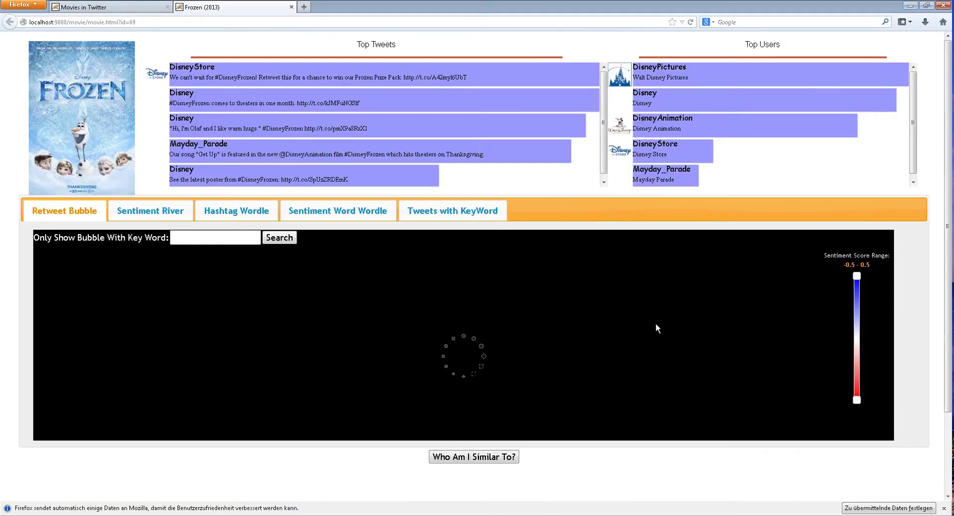
{"action": "left_click", "coordinate": [368, 217]}
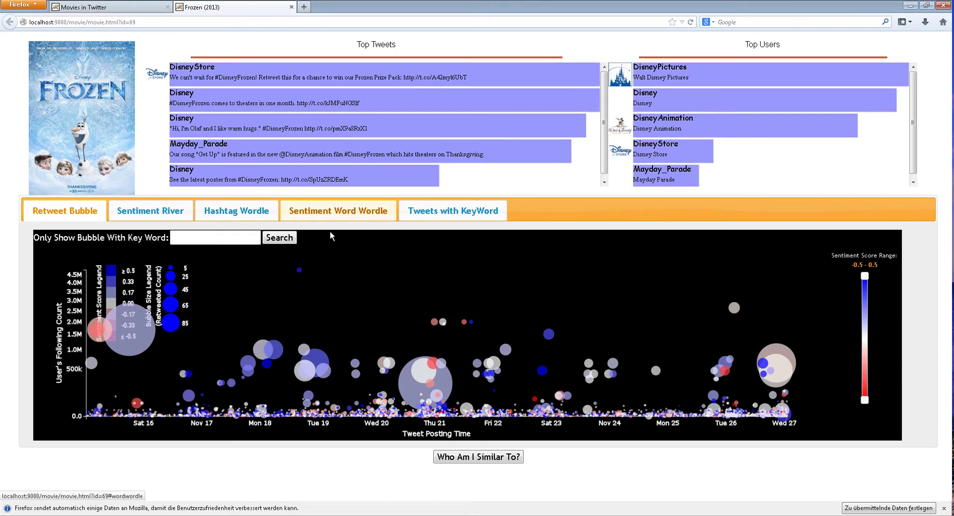
{"action": "left_click", "coordinate": [79, 213]}
Step: Back on the main tab, enter 'Fro' and choose Frozen (2013) as Feature Selection's candidate movie
{"action": "left_click", "coordinate": [95, 8]}
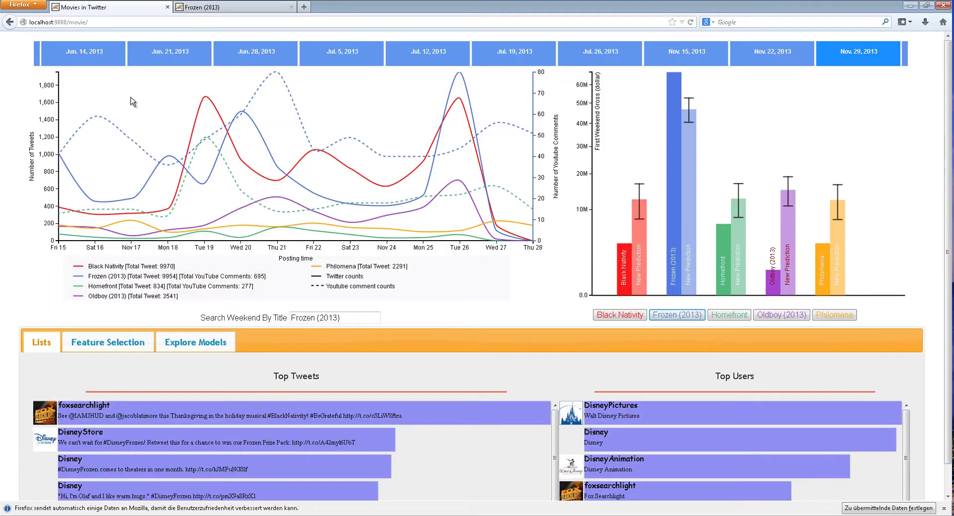
{"action": "left_click", "coordinate": [132, 343]}
{"action": "left_click", "coordinate": [259, 120]}
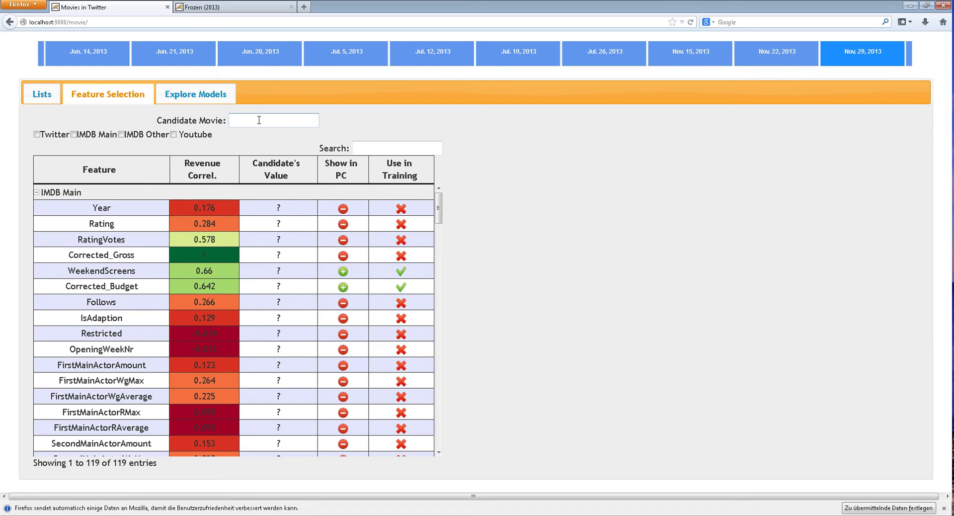
{"action": "type", "text": "Fro"}
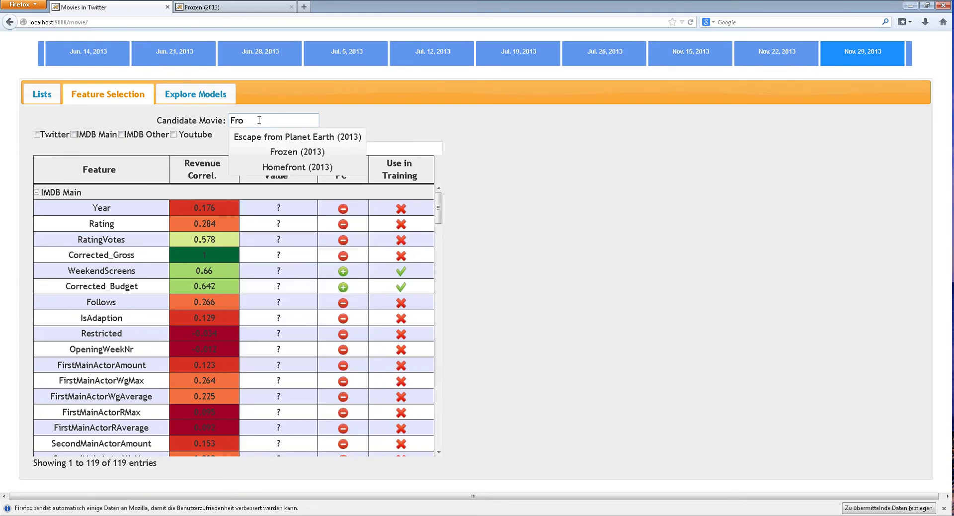
{"action": "key", "text": "Down"}
{"action": "key", "text": "Down"}
{"action": "key", "text": "Return"}
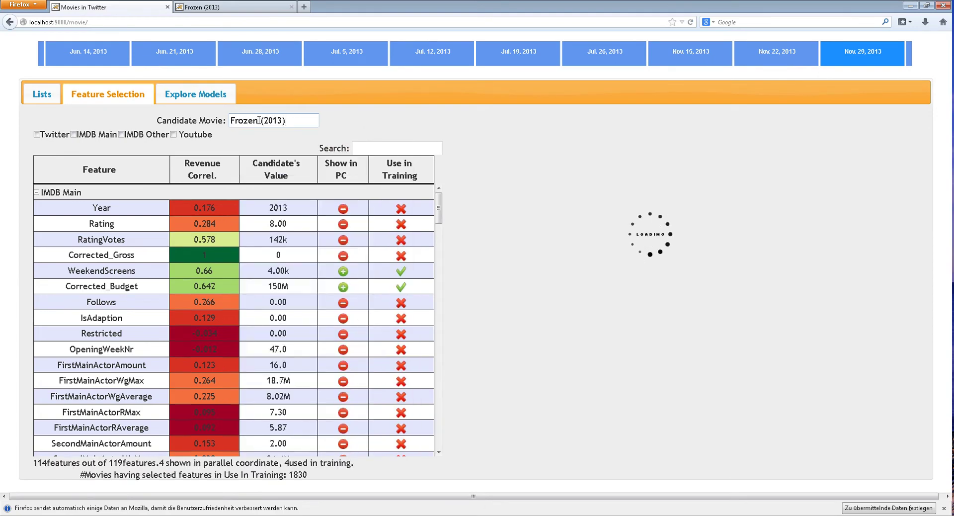
Step: Sort features by revenue correlation, highest first; drop ProducersWgAverage and ProductionCompanyWgAverage from training and chart
{"action": "left_click", "coordinate": [229, 179]}
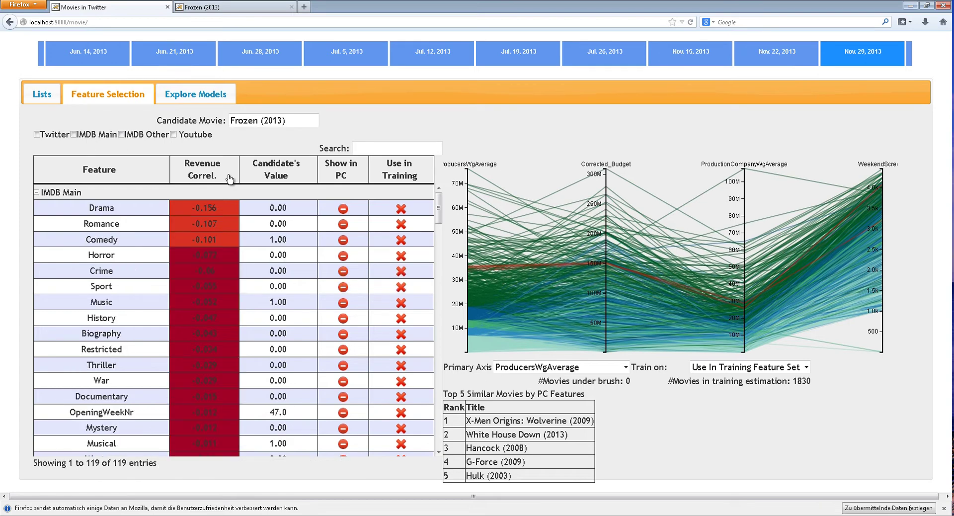
{"action": "left_click", "coordinate": [230, 179]}
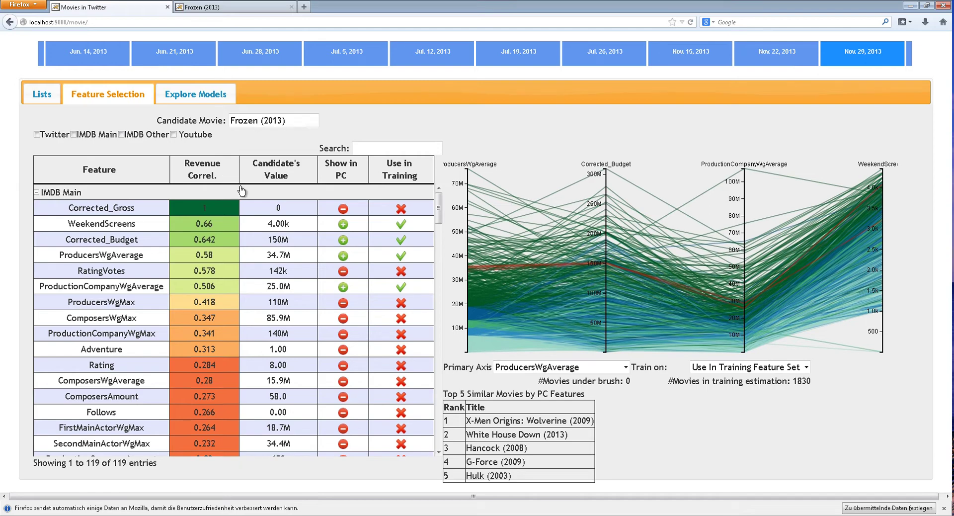
{"action": "left_click", "coordinate": [401, 286]}
{"action": "left_click", "coordinate": [401, 255]}
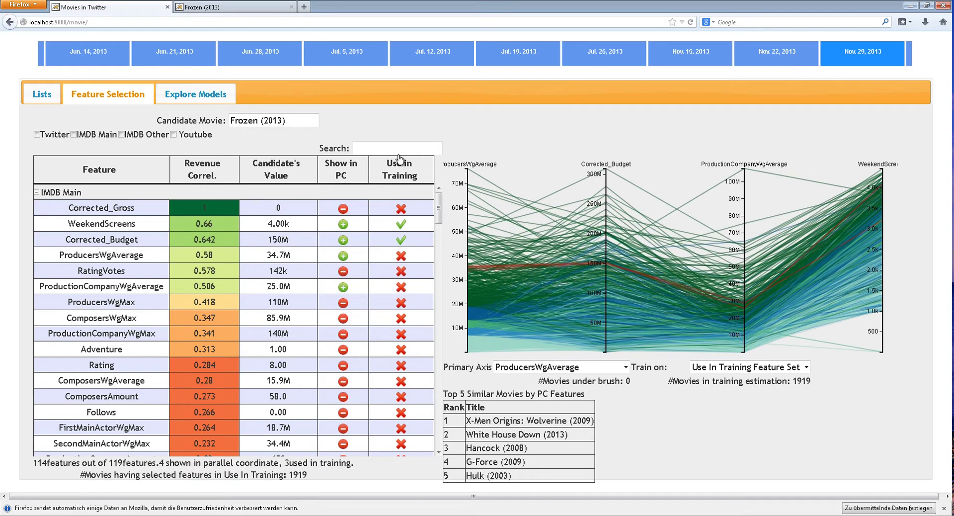
{"action": "type", "text": "Fa"}
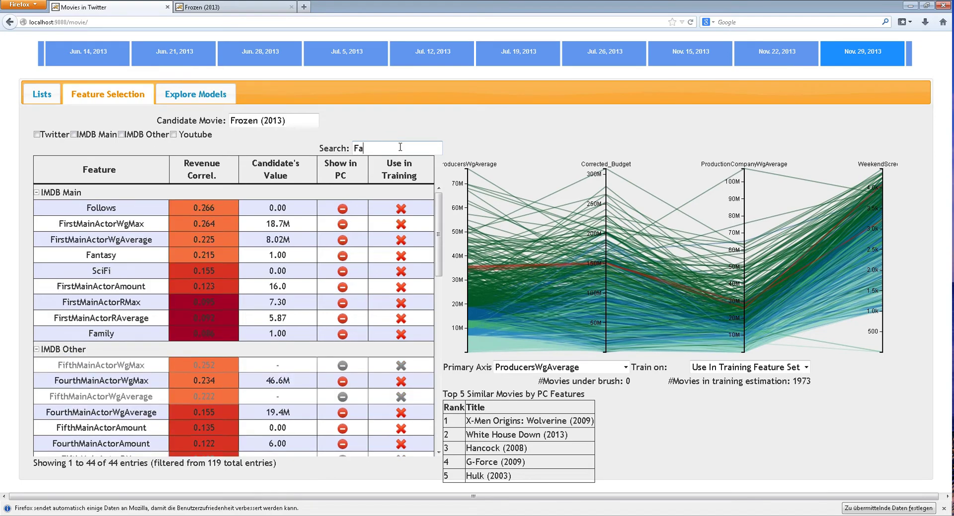
{"action": "key", "text": "BackSpace"}
{"action": "key", "text": "BackSpace"}
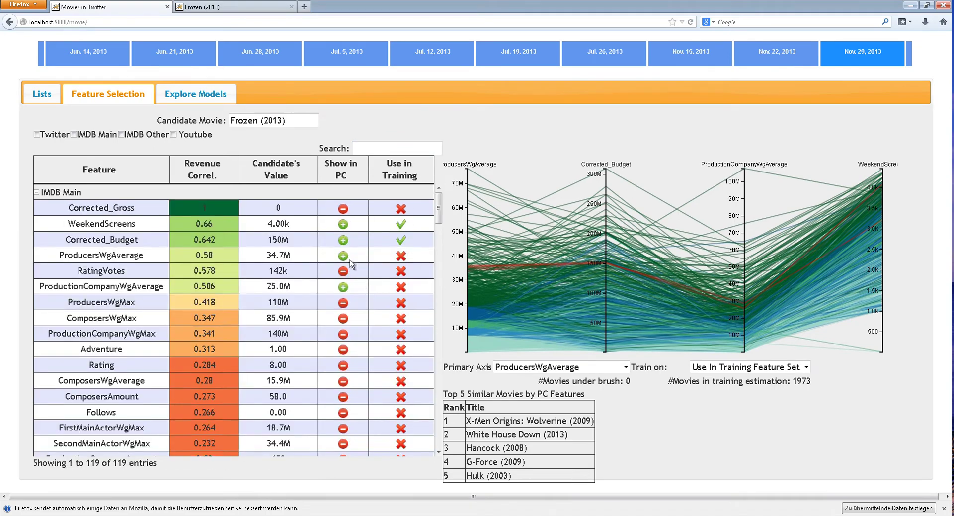
{"action": "left_click", "coordinate": [343, 256]}
{"action": "left_click", "coordinate": [342, 288]}
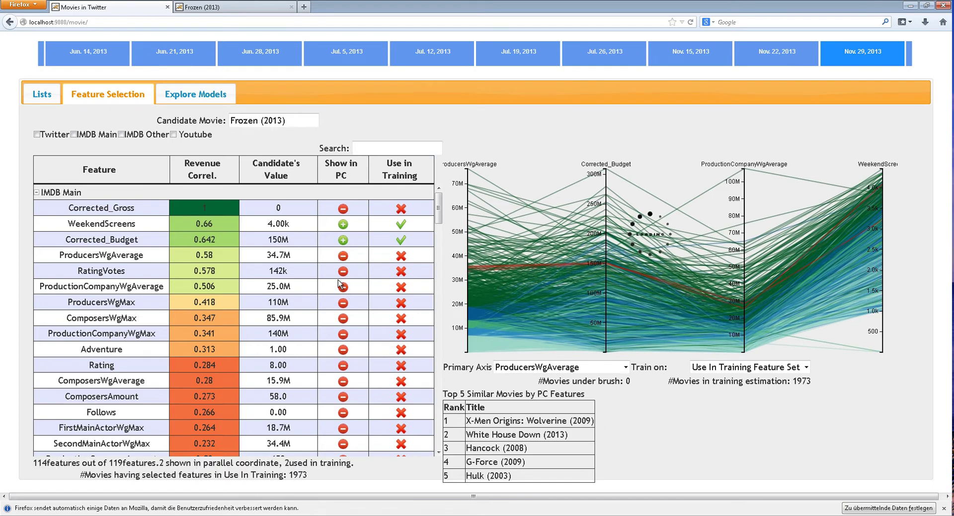
Step: Predict Frozen's opening gross with a LIN model in Explore Models, giving M1 at 56.1M
{"action": "left_click", "coordinate": [214, 98]}
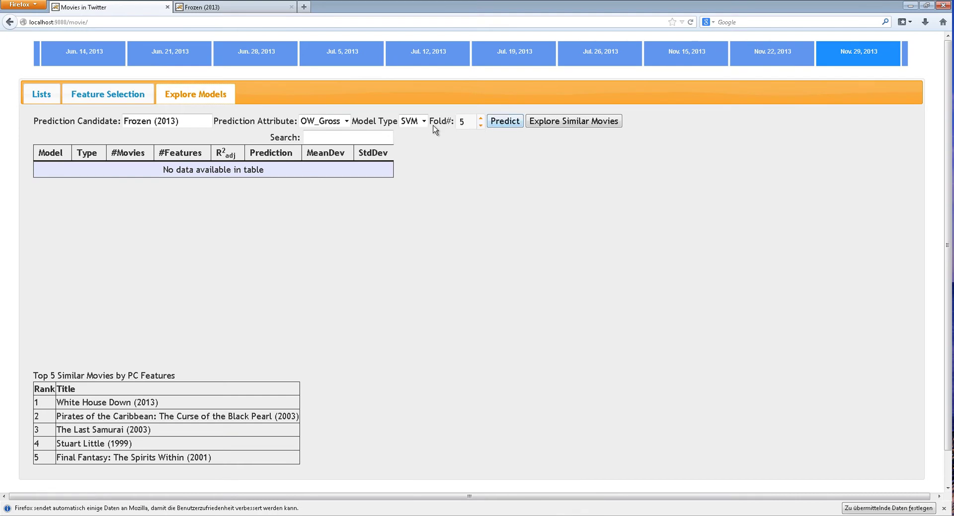
{"action": "left_click", "coordinate": [422, 121]}
{"action": "left_click", "coordinate": [413, 159]}
{"action": "left_click", "coordinate": [499, 123]}
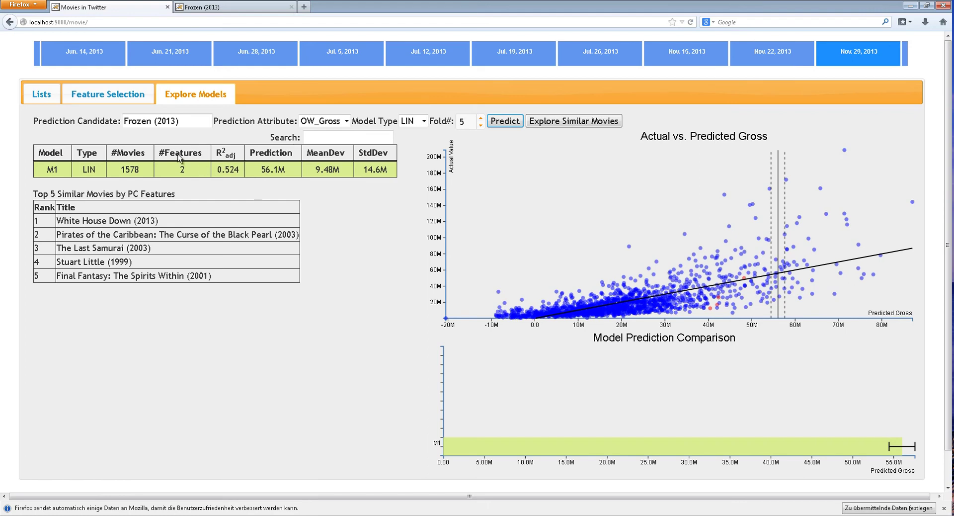
Step: Collapse the IMDB groups and add Youtube's trailersTotalviews to training and the parallel-coordinates chart
{"action": "left_click", "coordinate": [123, 194]}
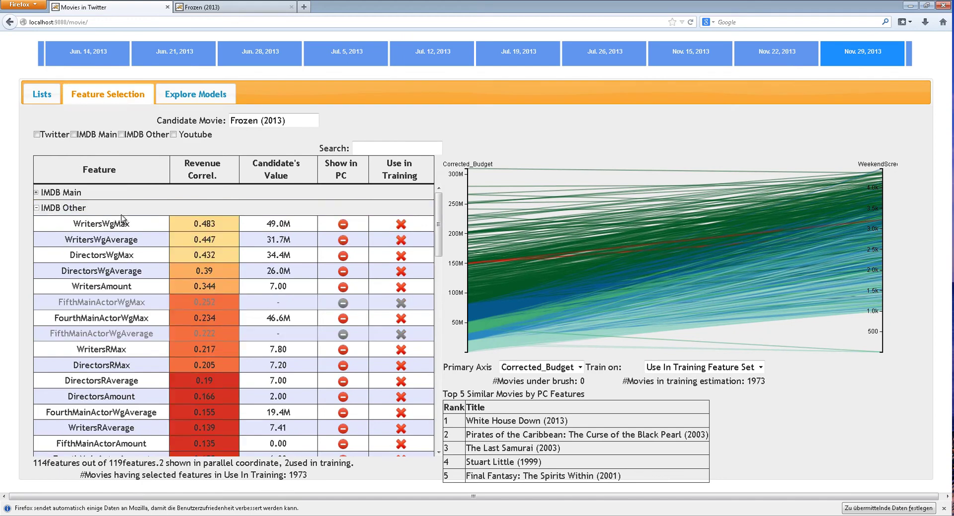
{"action": "left_click", "coordinate": [122, 209]}
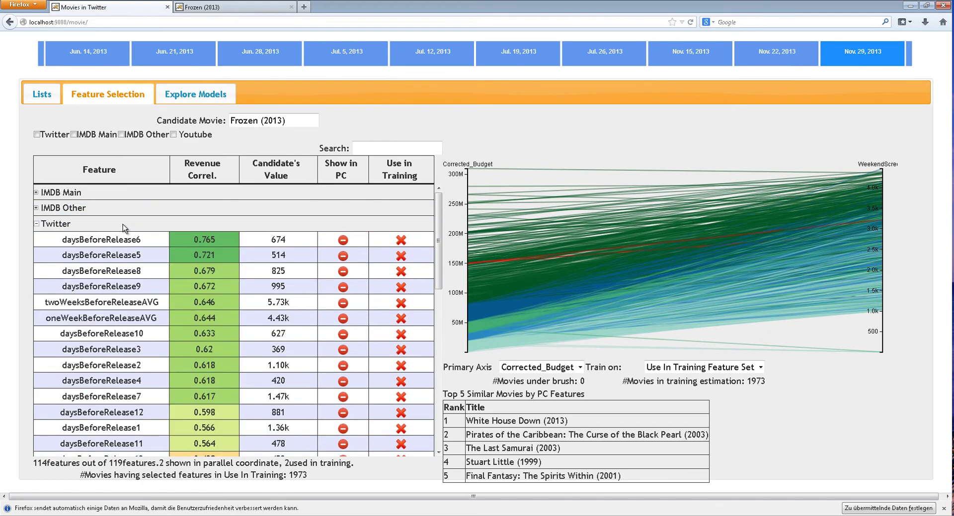
{"action": "left_click", "coordinate": [124, 229]}
{"action": "left_click", "coordinate": [410, 256]}
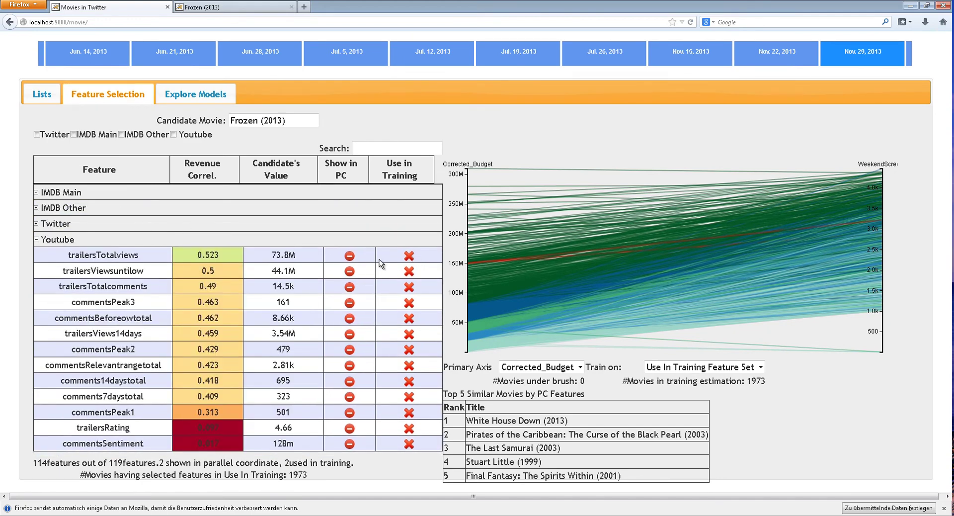
{"action": "left_click", "coordinate": [350, 257]}
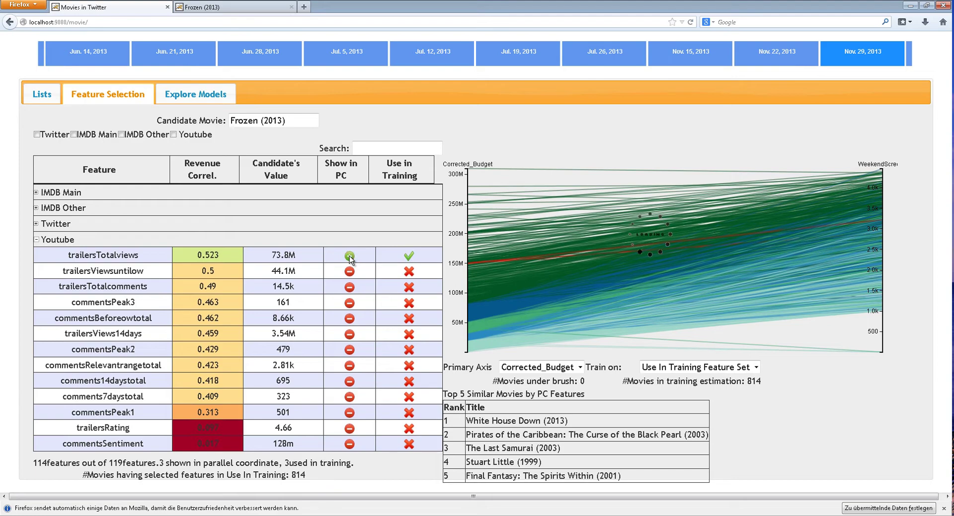
{"action": "left_click", "coordinate": [197, 94]}
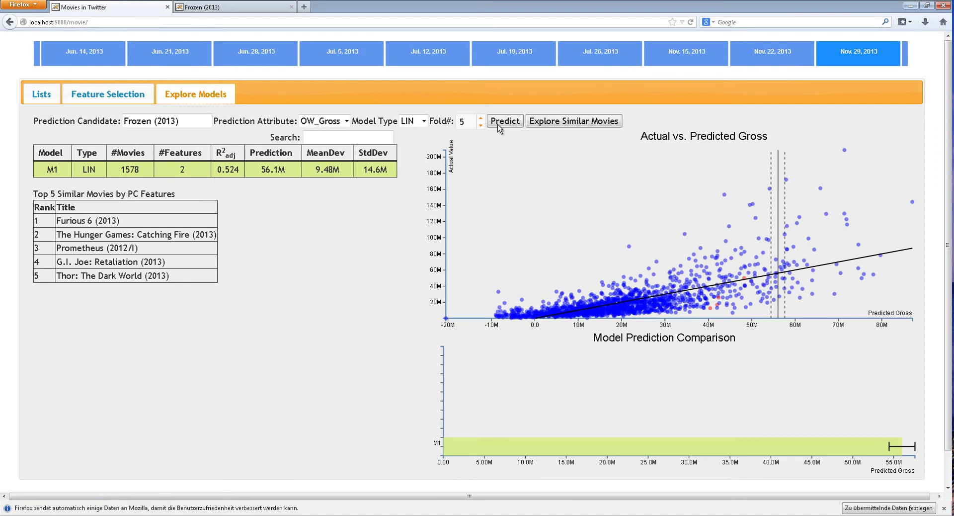
Step: Run a second linear prediction, M2, forecasting 84.9M for Frozen, then glance at Feature Selection
{"action": "left_click", "coordinate": [503, 124]}
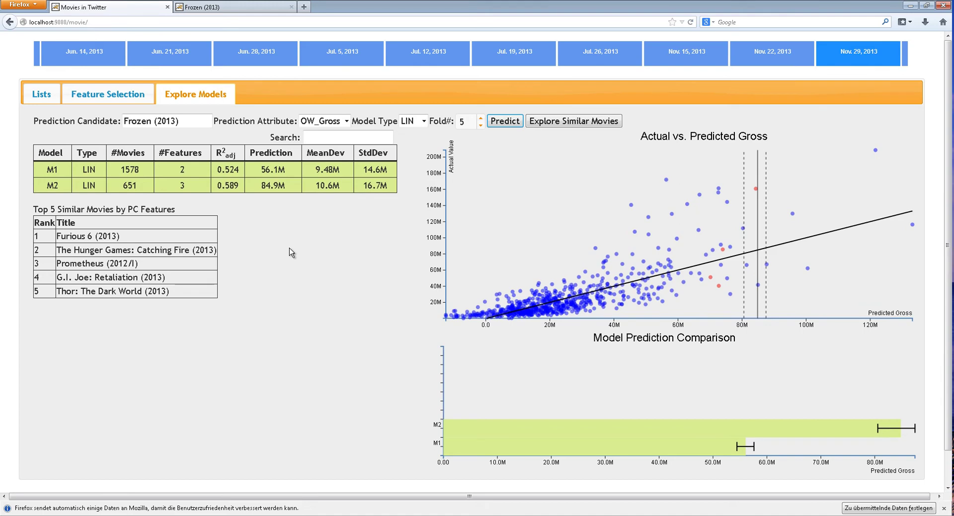
{"action": "left_click", "coordinate": [118, 99]}
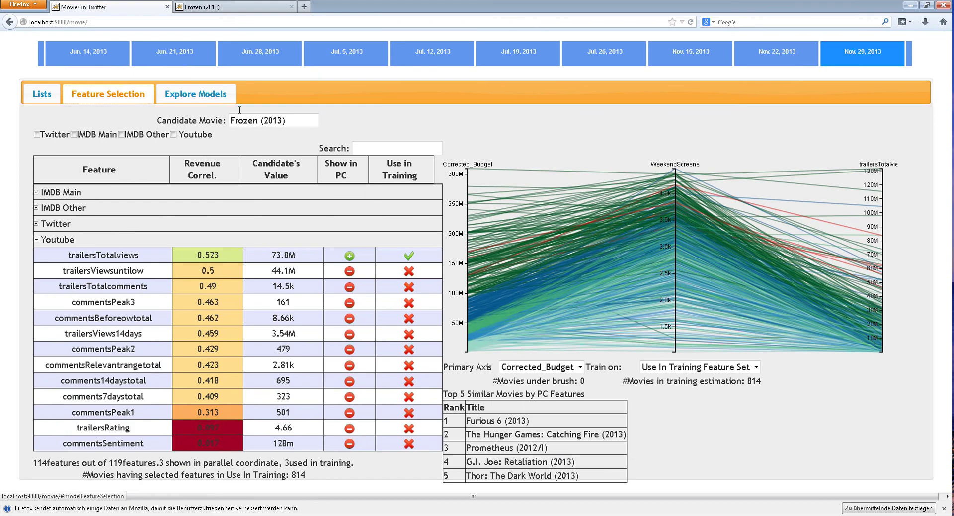
{"action": "left_click", "coordinate": [213, 94]}
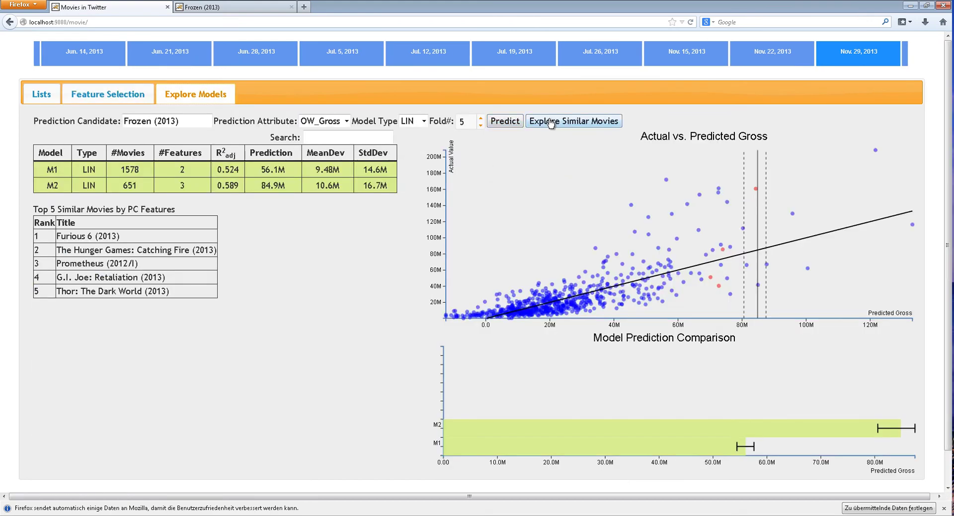
Step: Compare Frozen's similar movies by daily tweets, 14-day and 1-year trailer activity, then genre
{"action": "left_click", "coordinate": [551, 123]}
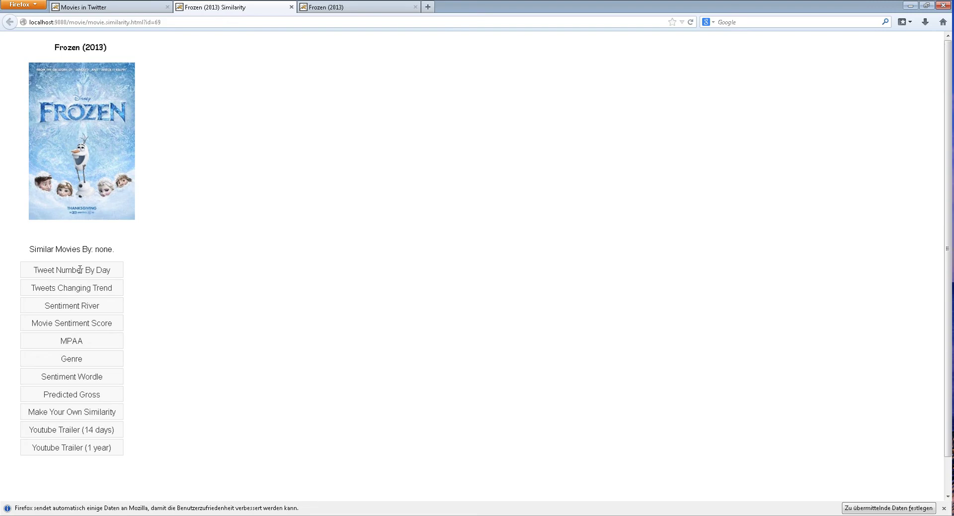
{"action": "left_click", "coordinate": [99, 273]}
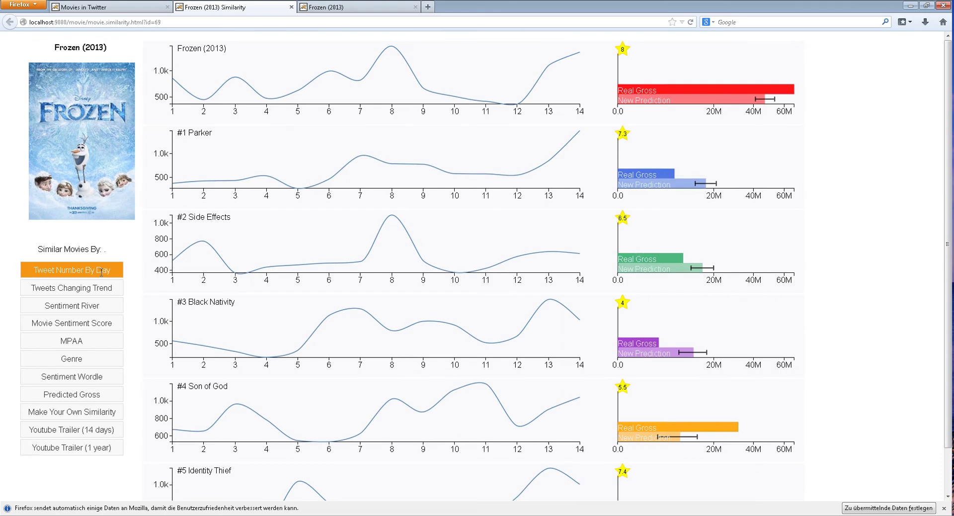
{"action": "left_click", "coordinate": [110, 430]}
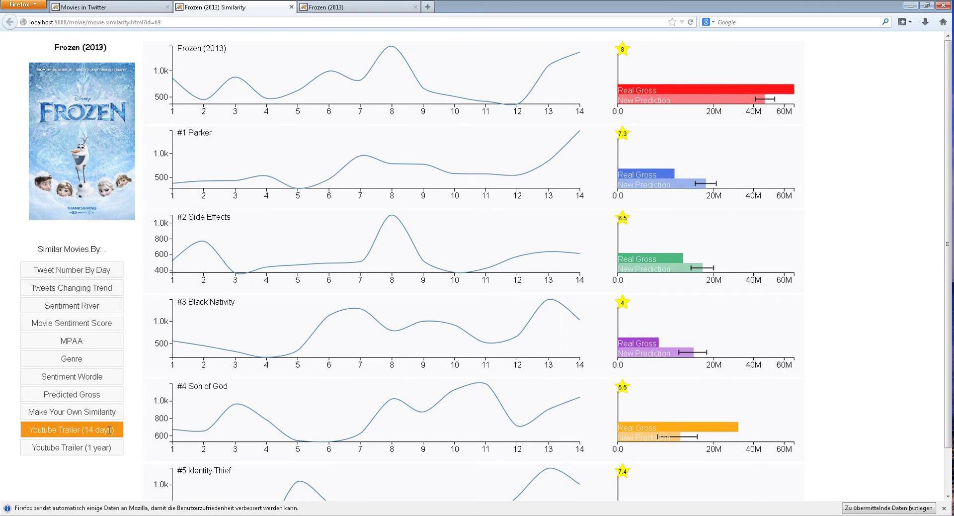
{"action": "left_click", "coordinate": [102, 448]}
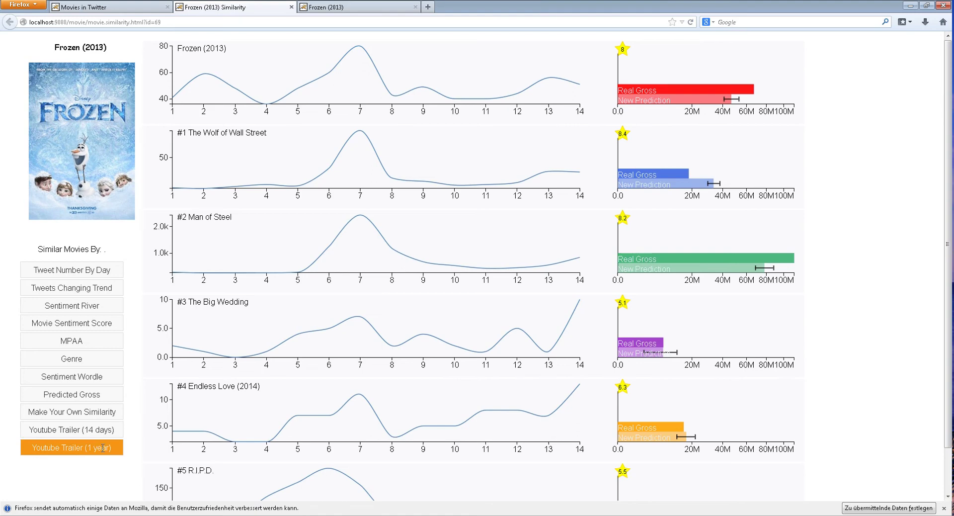
{"action": "left_click", "coordinate": [93, 361]}
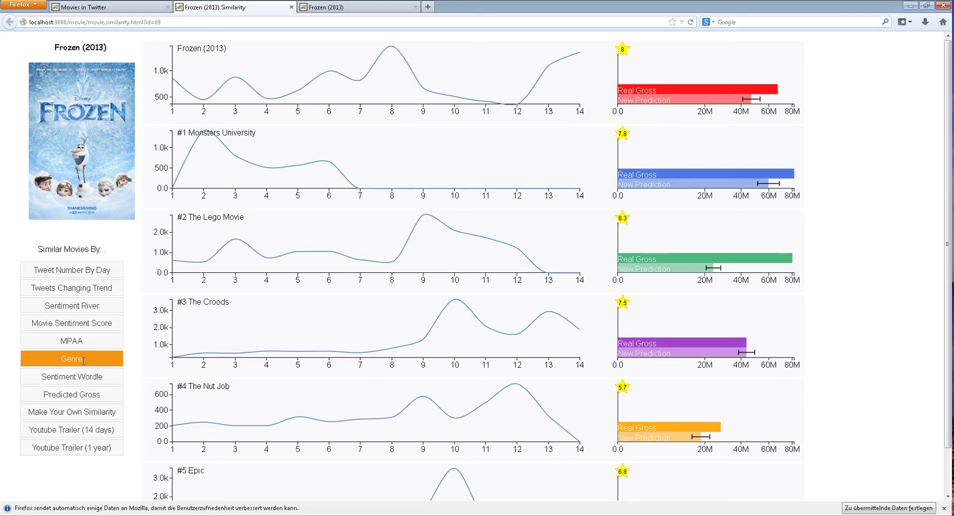
Step: Add Twitter's twoWeeksBeforeReleaseAVG to training and the parallel-coordinates plot, leaving 82 training movies
{"action": "left_click", "coordinate": [135, 13]}
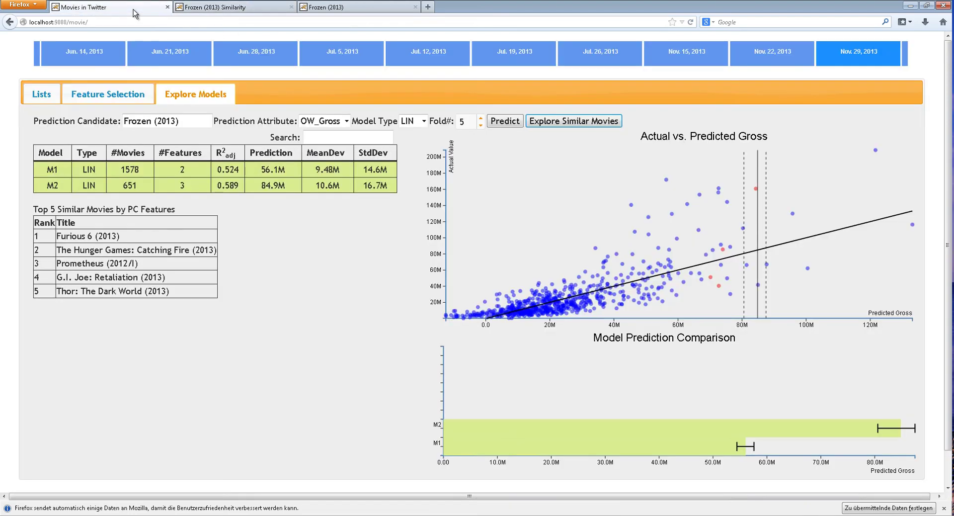
{"action": "left_click", "coordinate": [124, 96]}
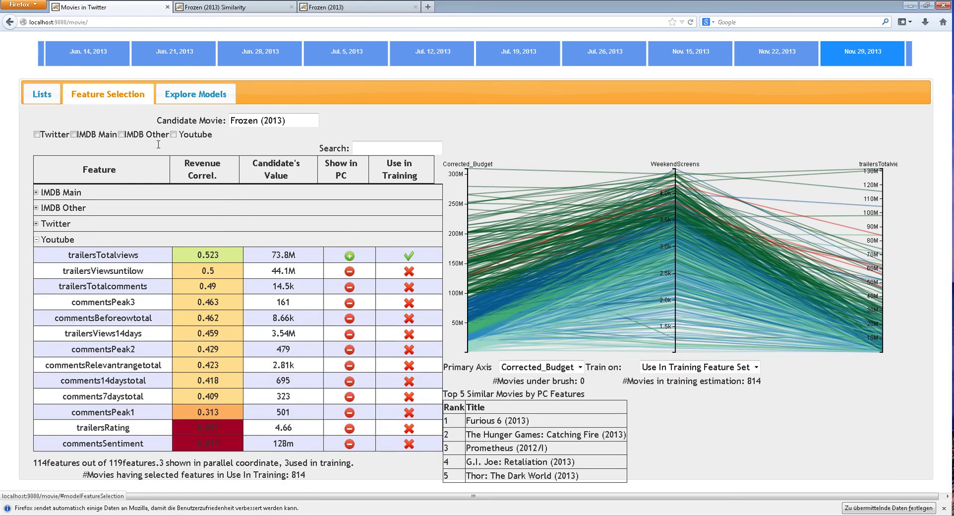
{"action": "left_click", "coordinate": [182, 225]}
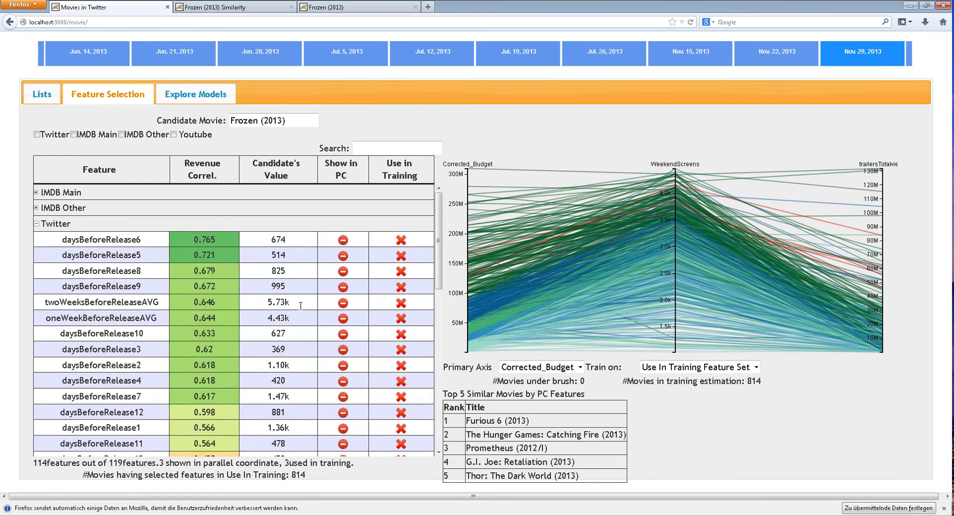
{"action": "left_click", "coordinate": [400, 303]}
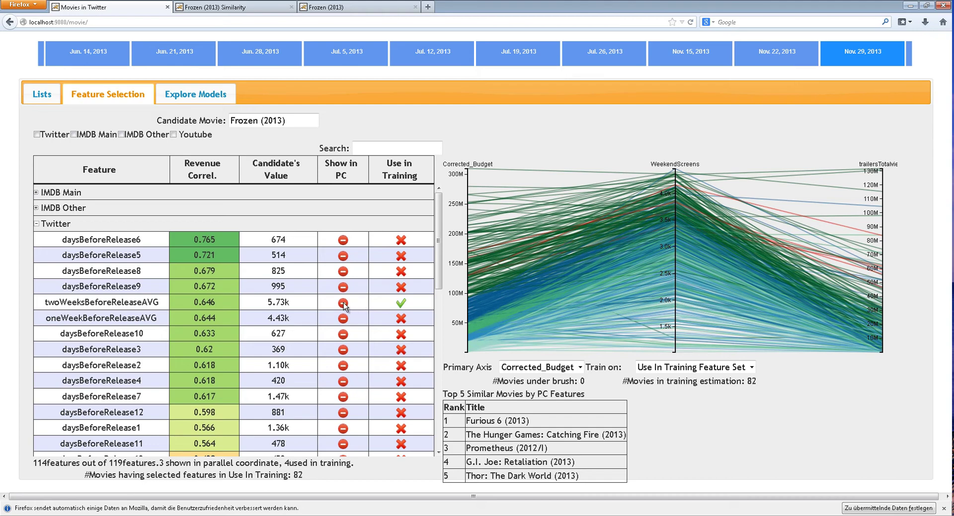
{"action": "left_click", "coordinate": [343, 304]}
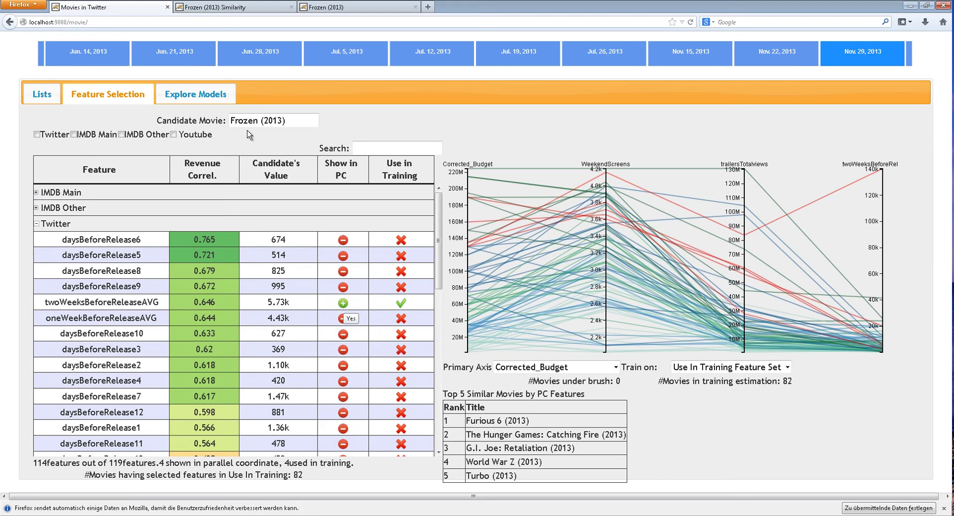
{"action": "left_click", "coordinate": [209, 95]}
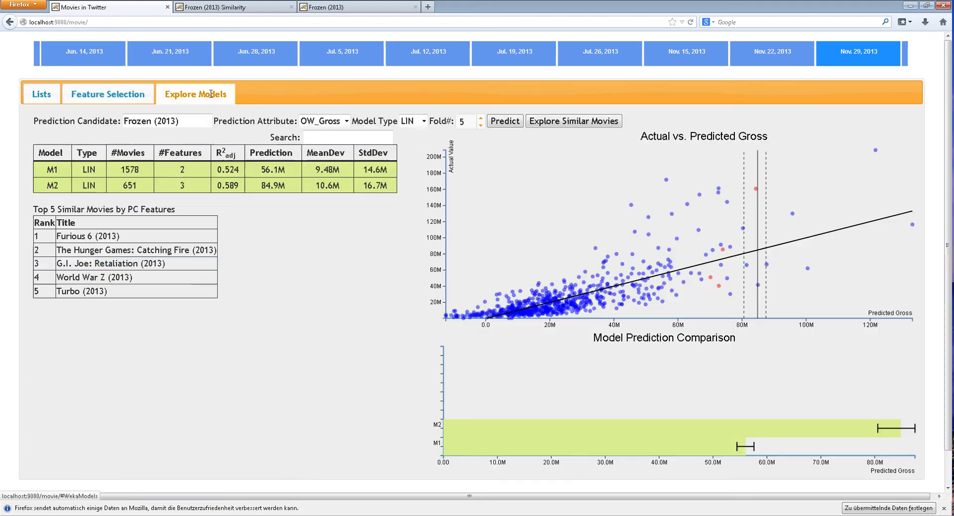
Step: Predict Frozen with an SVM model, M3 (81 movies), giving 61.6M at R² 0.780
{"action": "left_click", "coordinate": [423, 121]}
{"action": "left_click", "coordinate": [417, 134]}
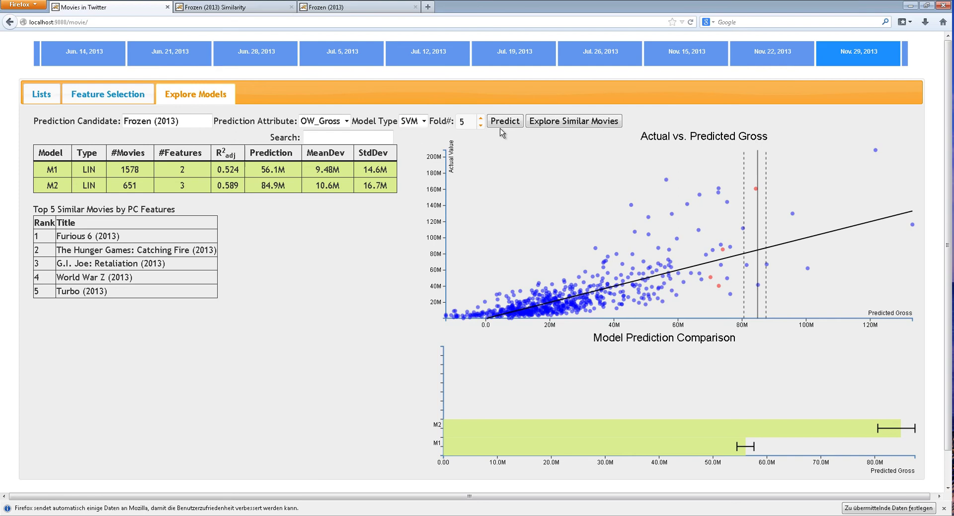
{"action": "left_click", "coordinate": [504, 121]}
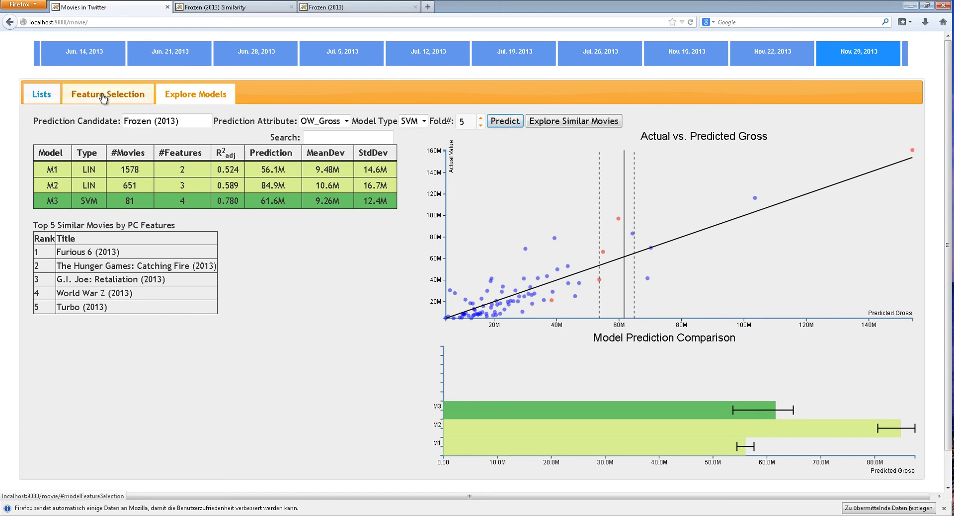
{"action": "left_click", "coordinate": [103, 98]}
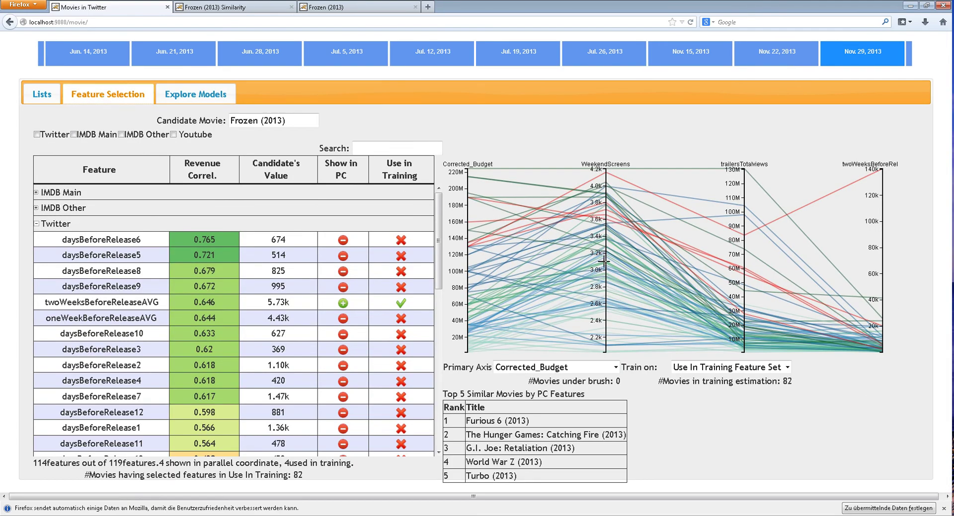
Step: Brush WeekendScreens up to the axis top to select 46 movies, and train on that Brushed Movie Set
{"action": "left_click_drag", "start_coordinate": [603, 273], "coordinate": [603, 257]}
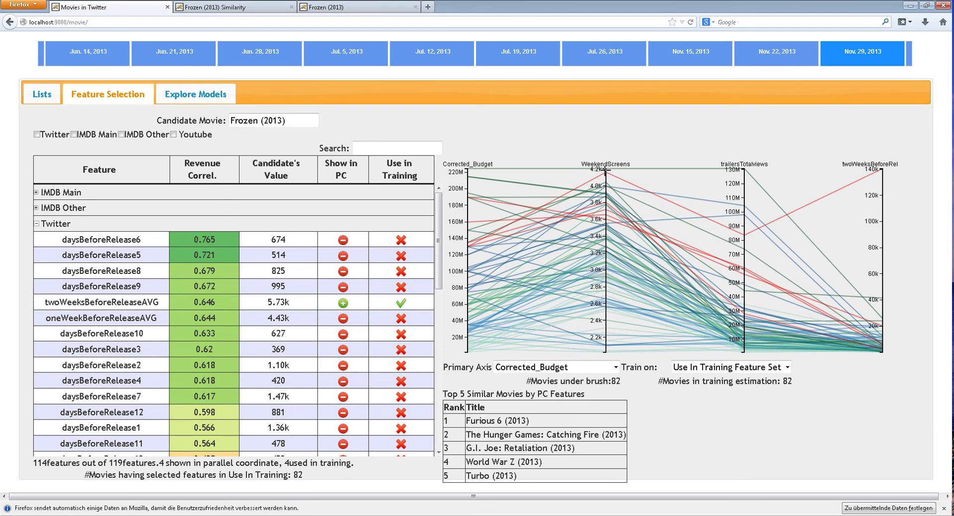
{"action": "left_click_drag", "start_coordinate": [603, 160], "coordinate": [601, 158]}
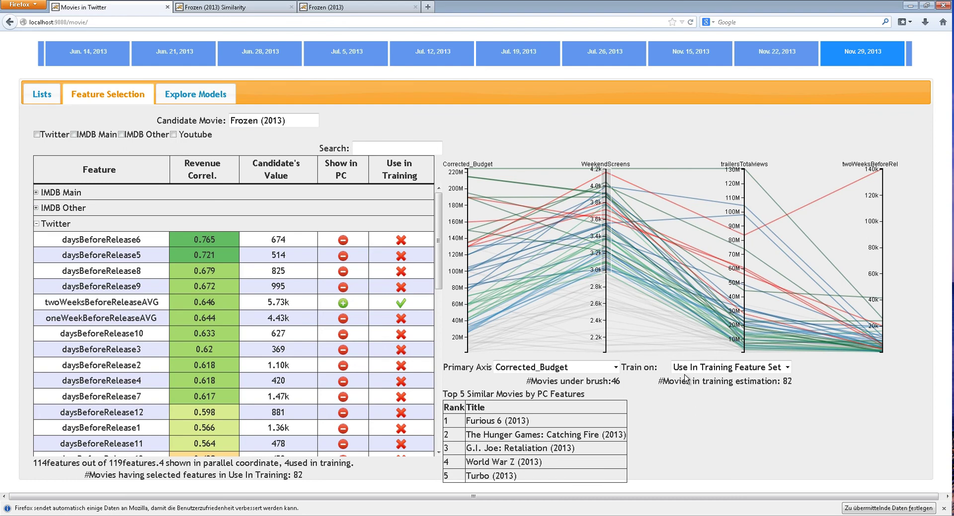
{"action": "left_click", "coordinate": [788, 368]}
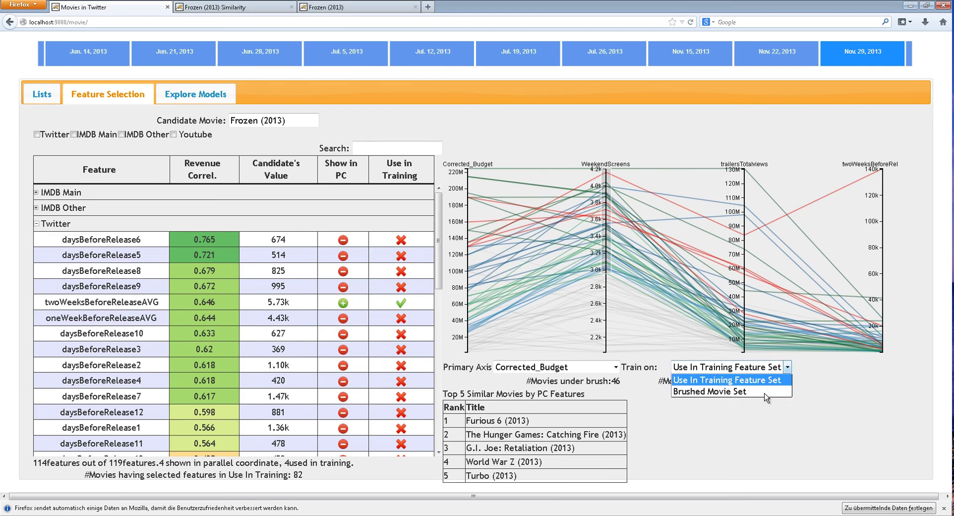
{"action": "left_click", "coordinate": [766, 395]}
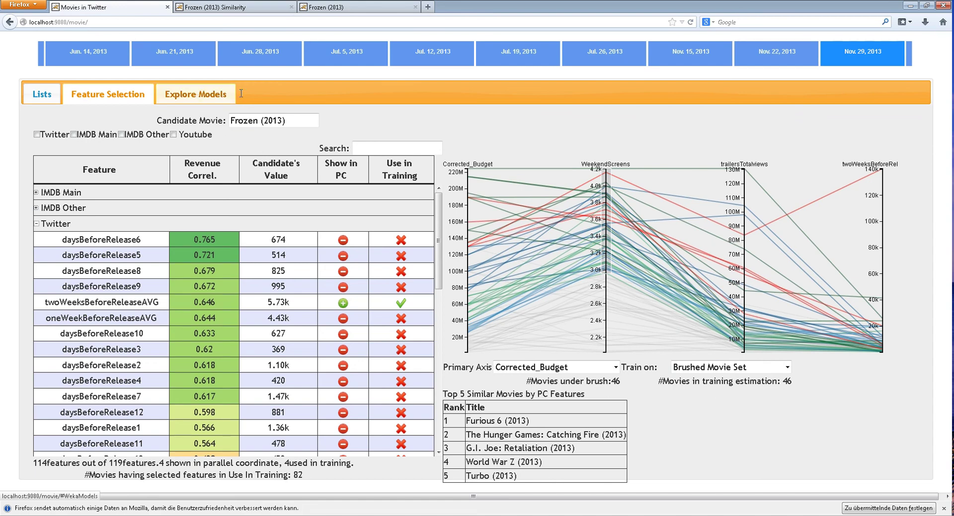
Step: Predict Frozen with the brushed-set SVM model M4 (45 movies), giving 65.8M beside M1–M3
{"action": "left_click", "coordinate": [197, 102]}
{"action": "left_click", "coordinate": [505, 122]}
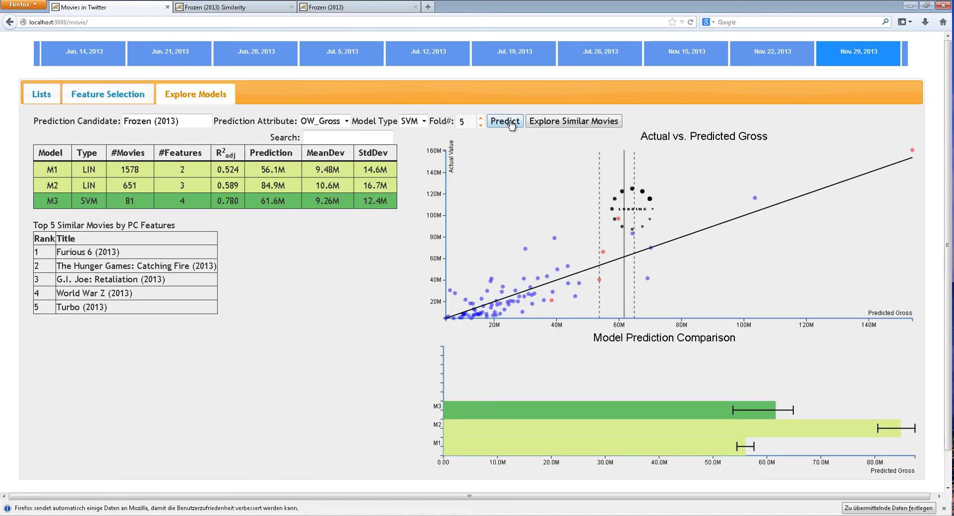